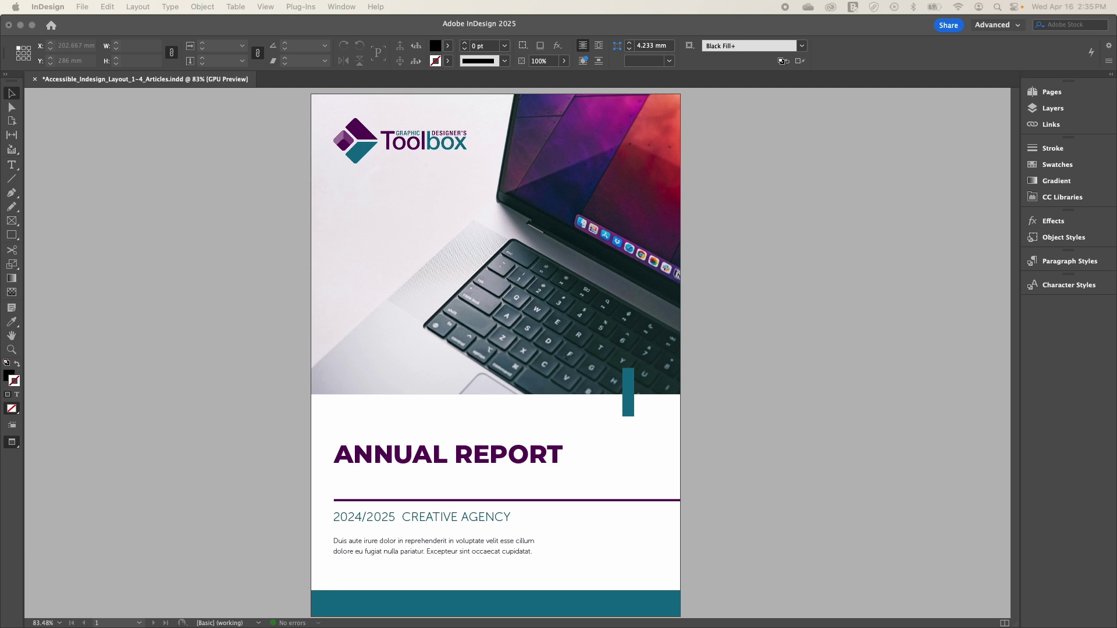
# Step: Open the Articles panel from the Window menu and enable Use for Tagging Order in Tagged PDF
pyautogui.click(218, 154)
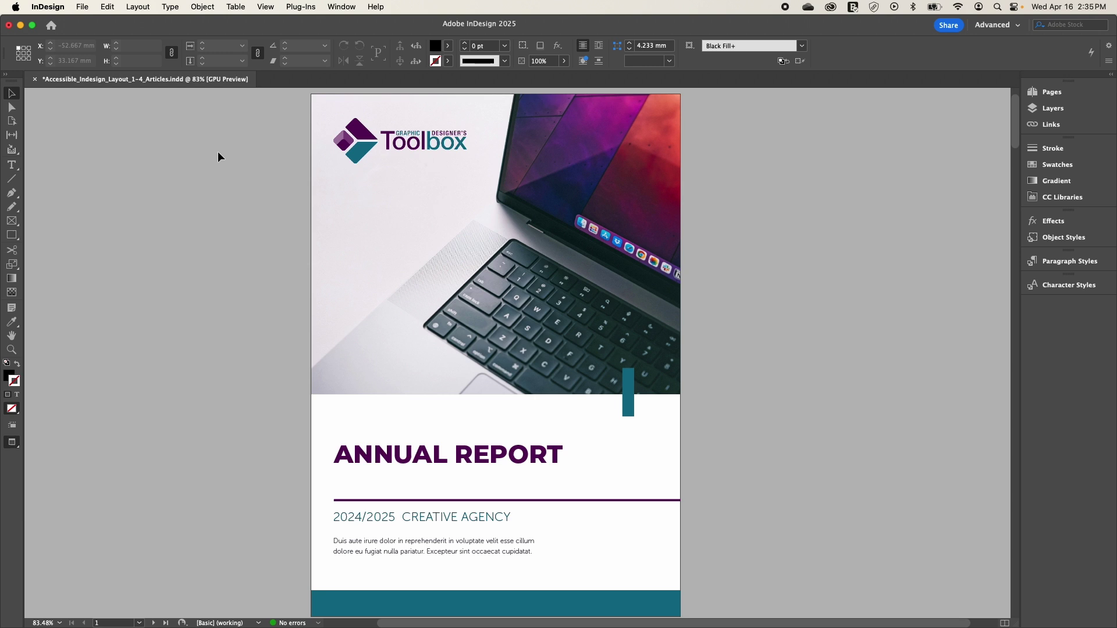
pyautogui.click(342, 7)
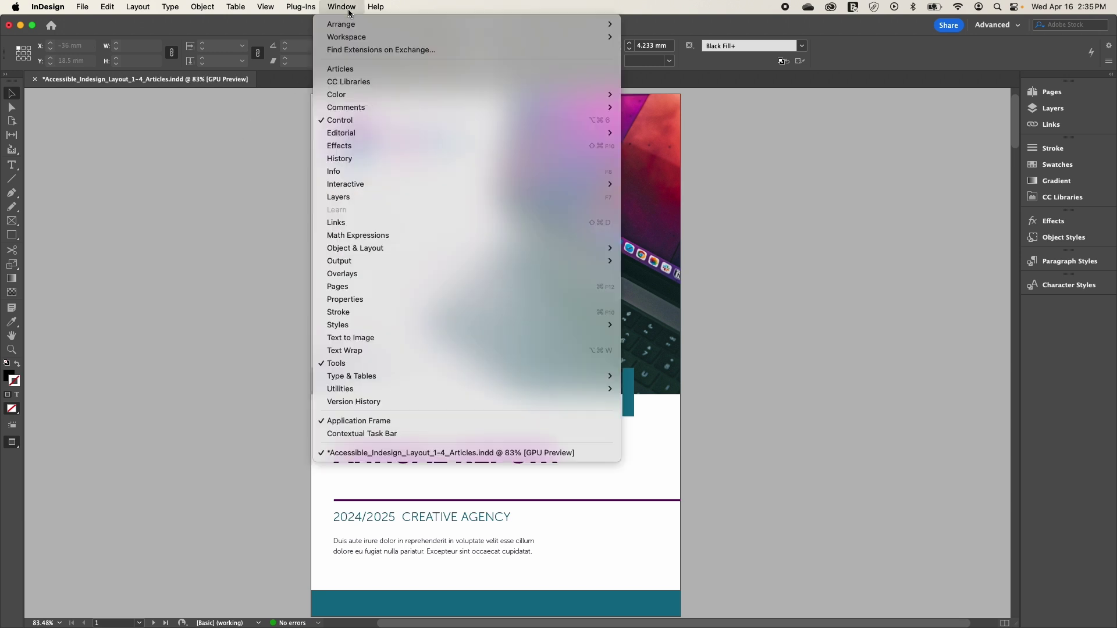
pyautogui.click(340, 69)
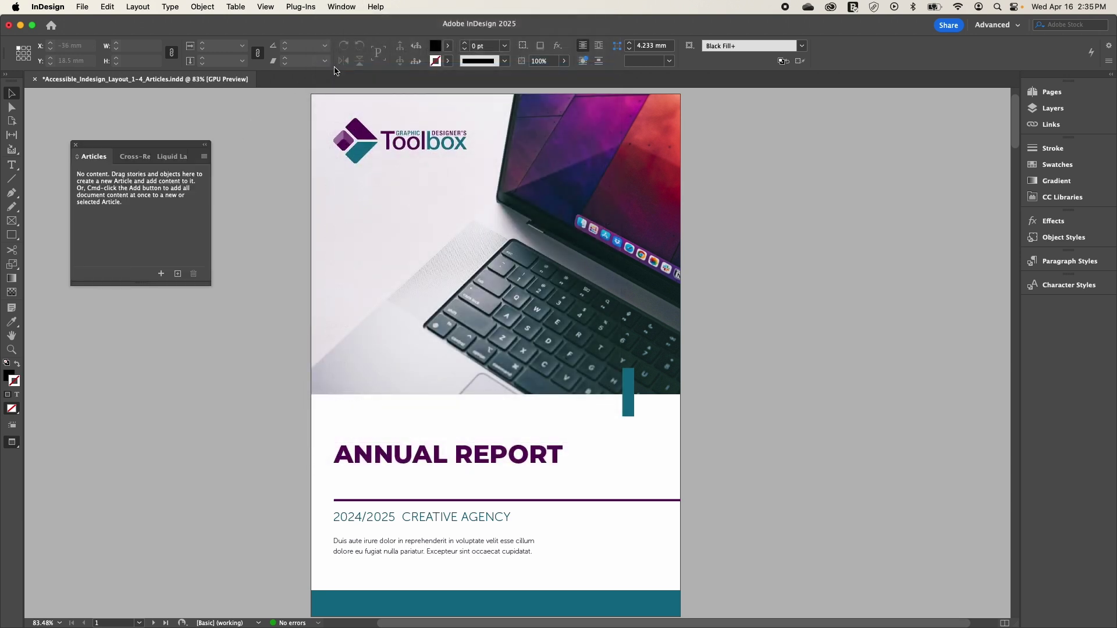
pyautogui.click(206, 158)
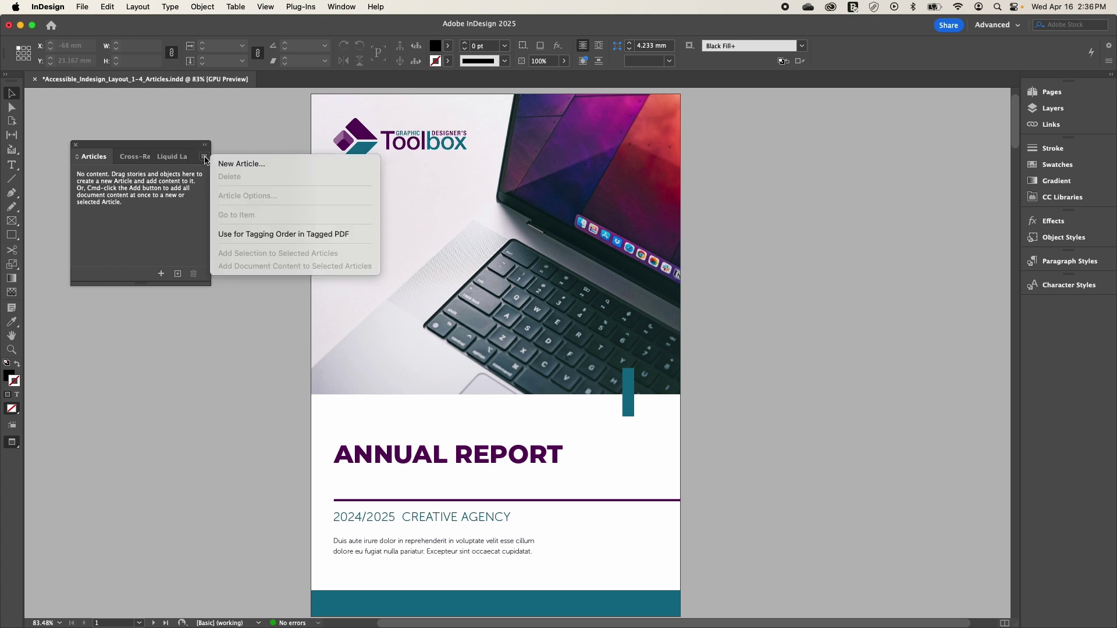
pyautogui.click(226, 238)
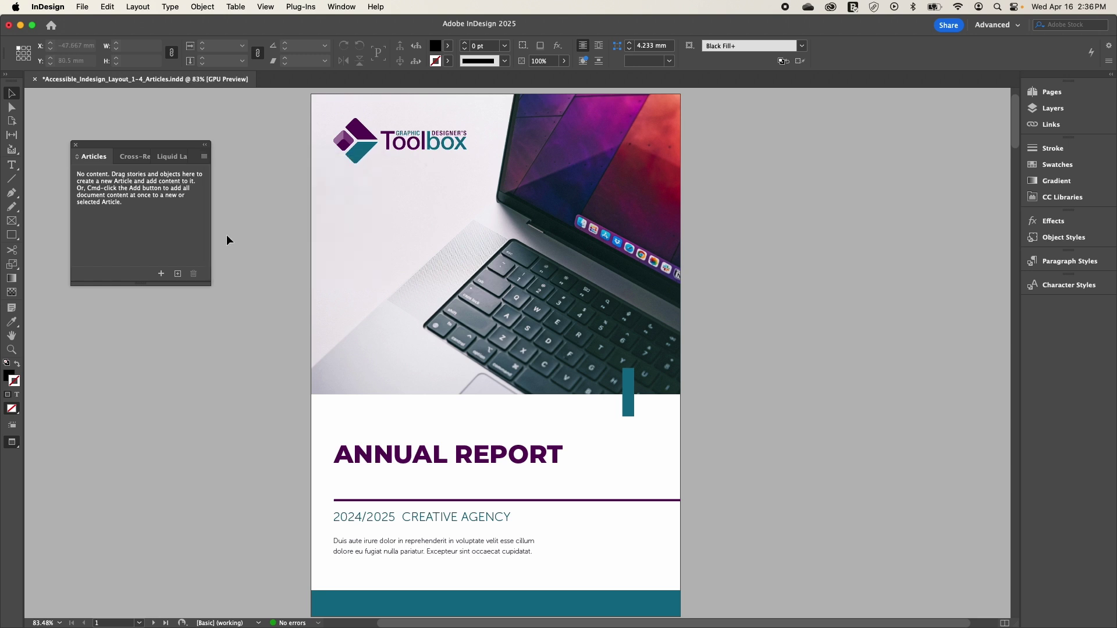
pyautogui.click(205, 159)
pyautogui.click(205, 159)
pyautogui.moveTo(545, 194)
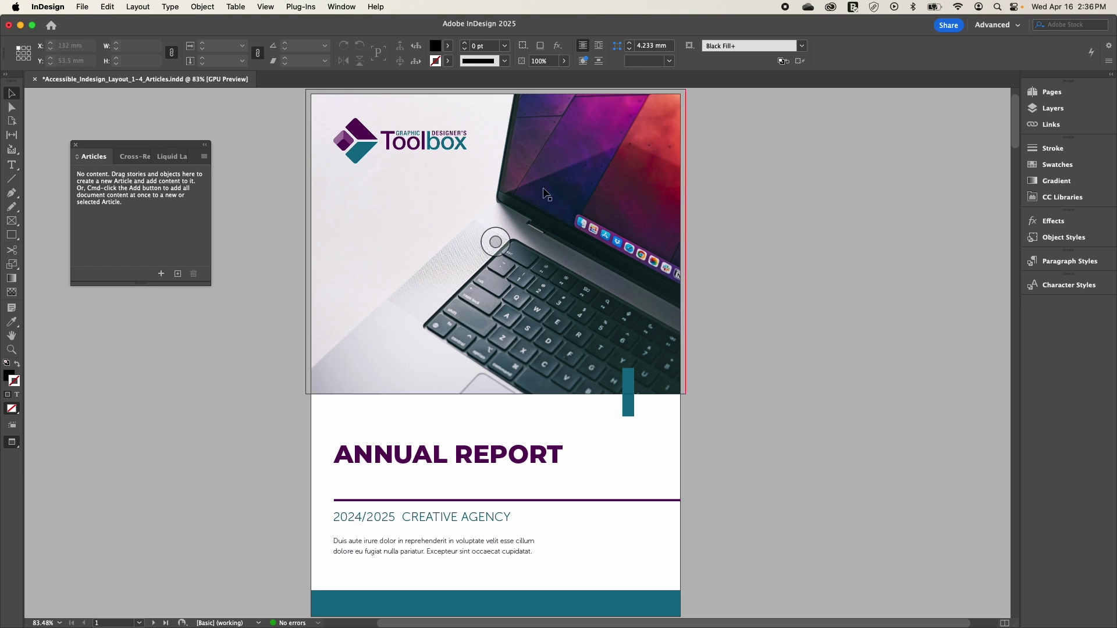
# Step: Select the Toolbox logo, ANNUAL REPORT title, CREATIVE AGENCY subtitle and body text frames
pyautogui.click(453, 155)
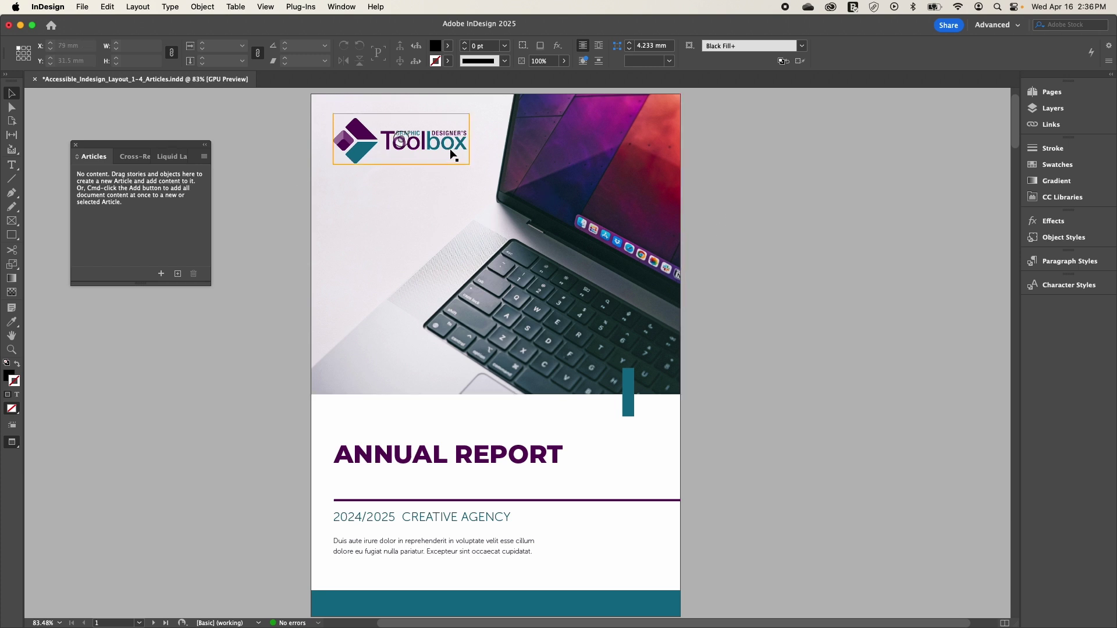
pyautogui.click(449, 148)
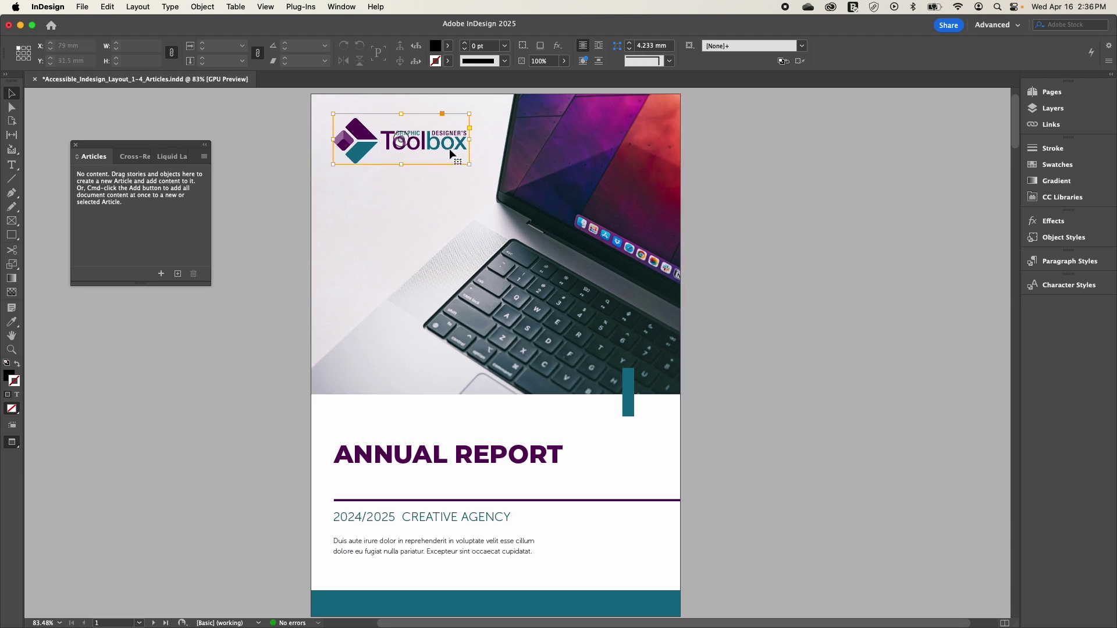
pyautogui.keyDown('shift'); pyautogui.click(516, 457); pyautogui.keyUp('shift')
pyautogui.keyDown('shift'); pyautogui.click(485, 522); pyautogui.keyUp('shift')
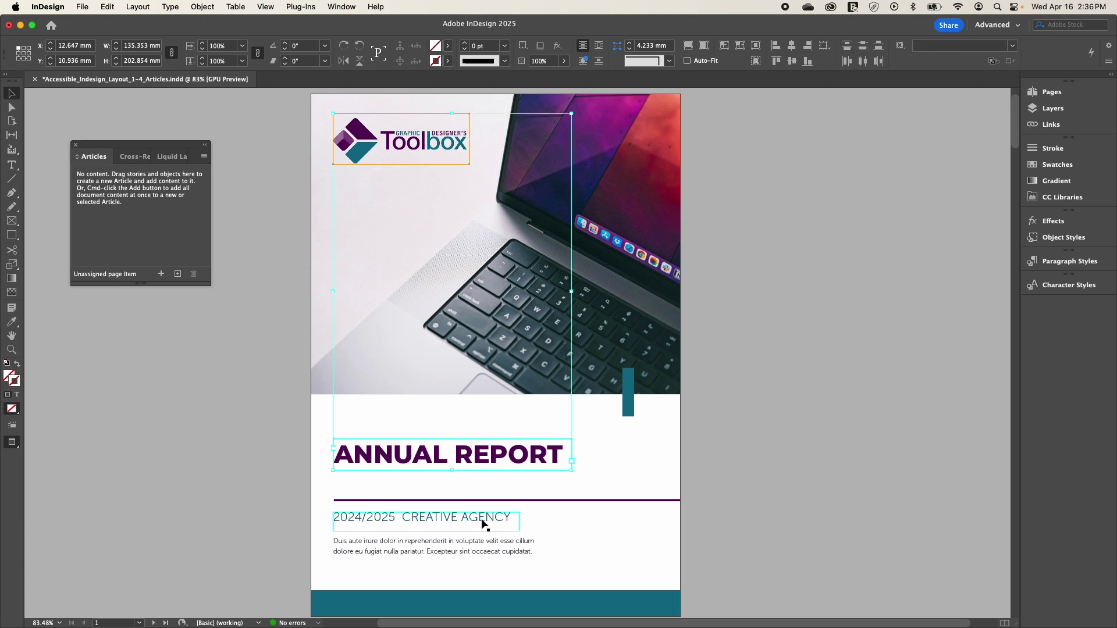
pyautogui.keyDown('shift'); pyautogui.click(485, 546); pyautogui.keyUp('shift')
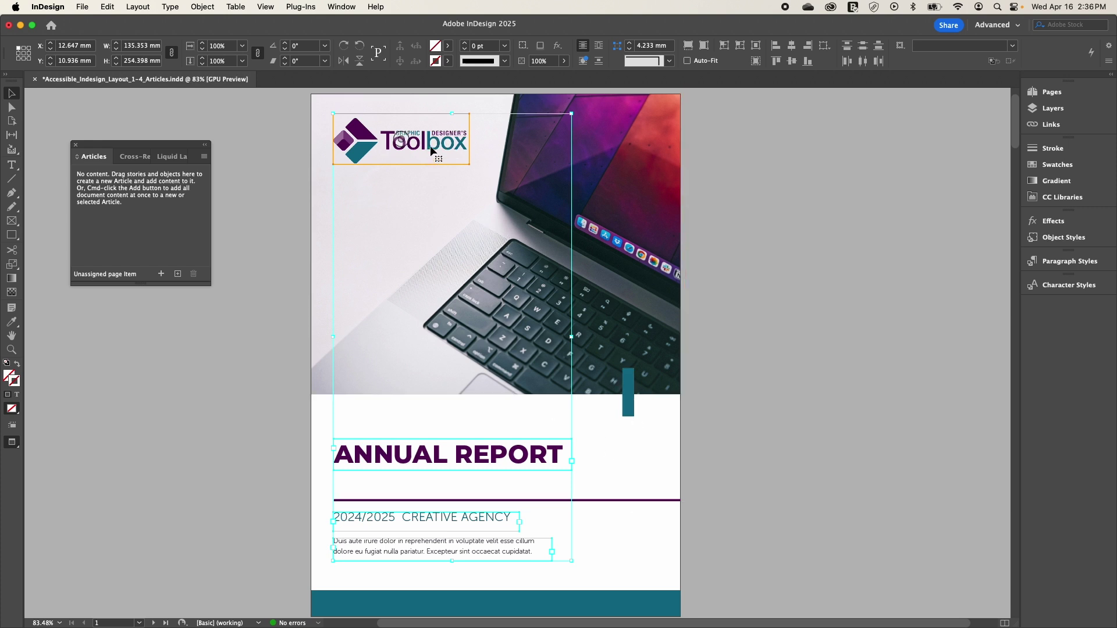
# Step: Start a new article from the selected cover objects
pyautogui.moveTo(430, 149); pyautogui.dragTo(137, 201)
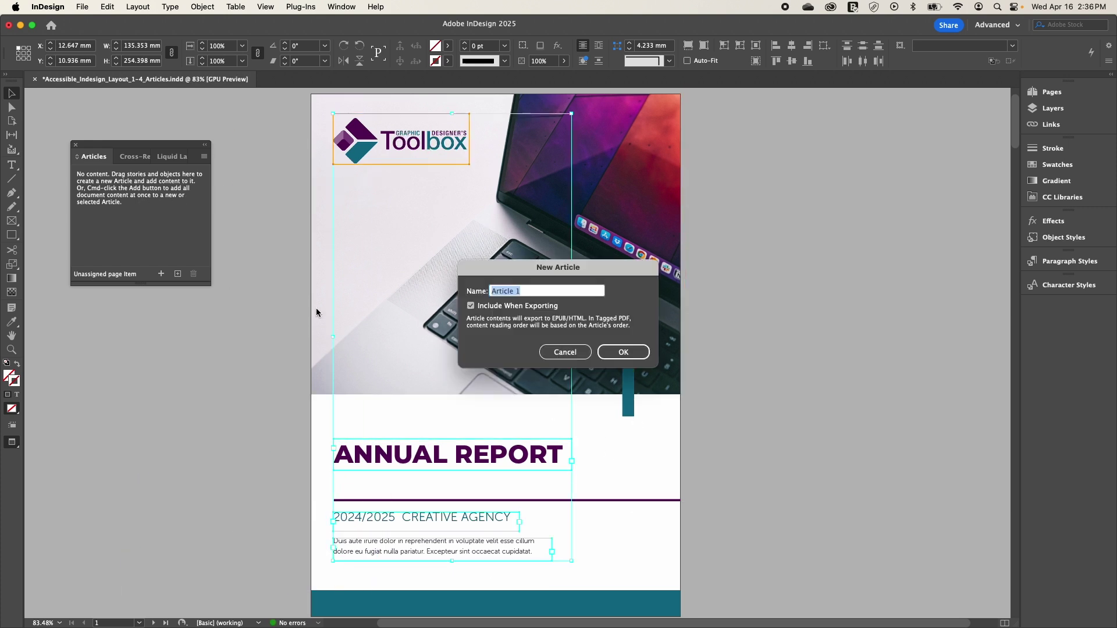
pyautogui.click(564, 351)
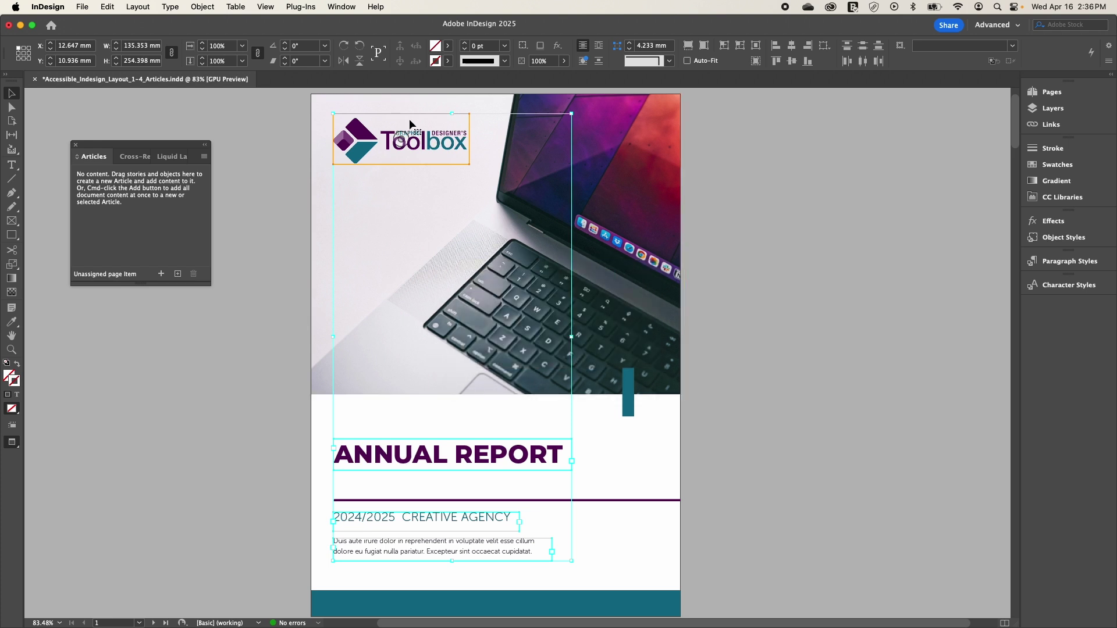
pyautogui.click(179, 274)
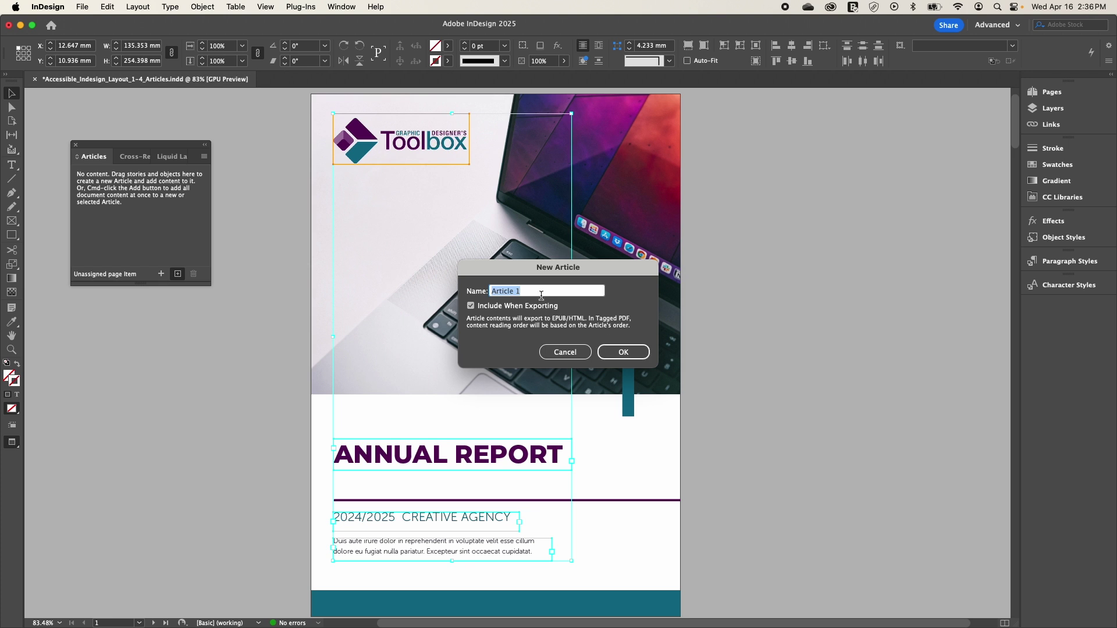
# Step: Create Article 1, enlarge the Articles panel and add the ANNUAL REPORT title back in
pyautogui.click(618, 353)
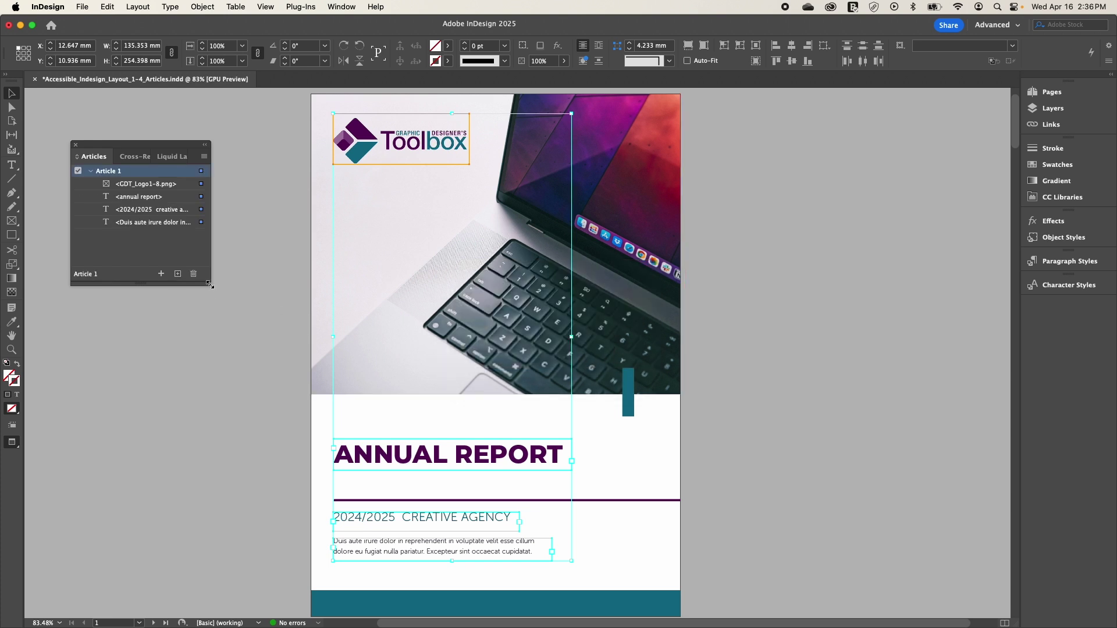
pyautogui.moveTo(209, 282); pyautogui.dragTo(277, 321)
pyautogui.click(325, 317)
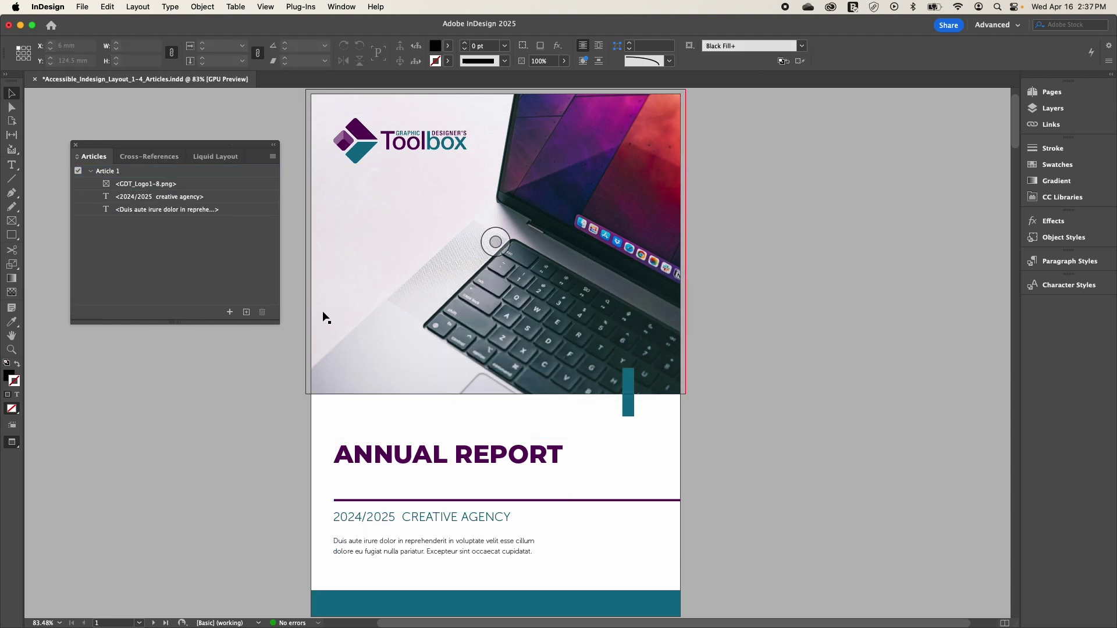
pyautogui.click(392, 463)
pyautogui.moveTo(393, 463); pyautogui.dragTo(131, 188)
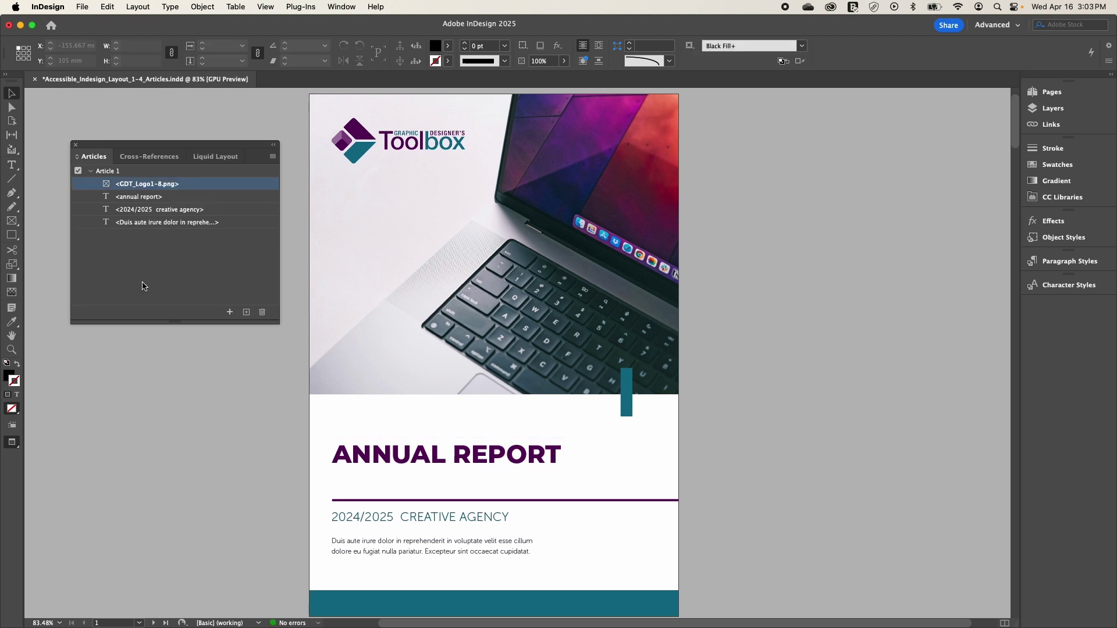
# Step: Check the logo, title, subtitle and body text on the page against Article 1's entries
pyautogui.click(421, 147)
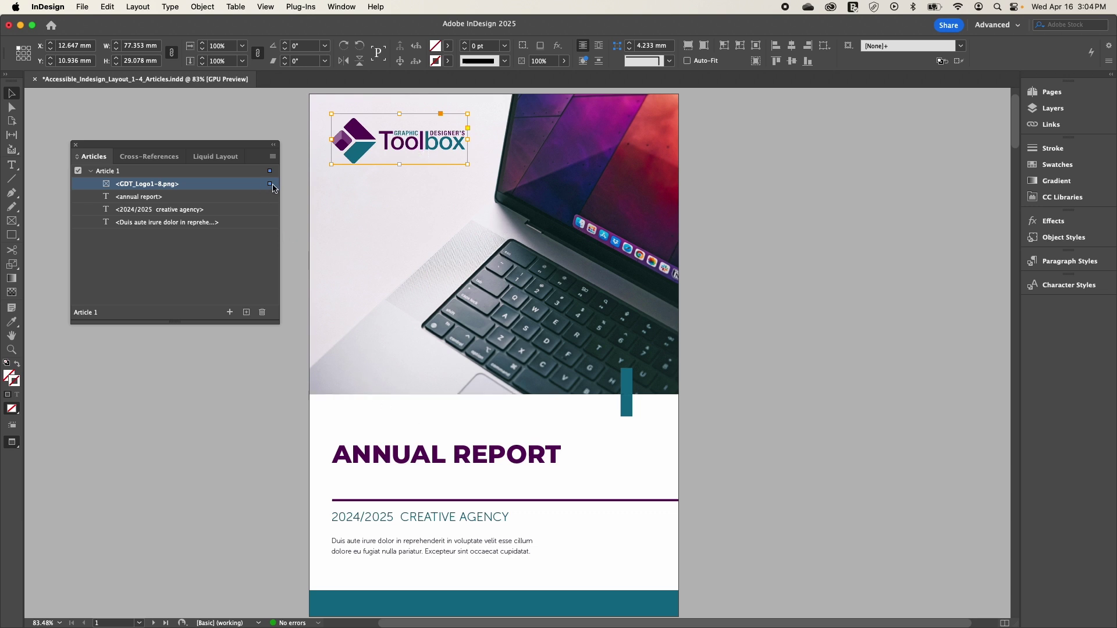
pyautogui.click(451, 451)
pyautogui.click(436, 519)
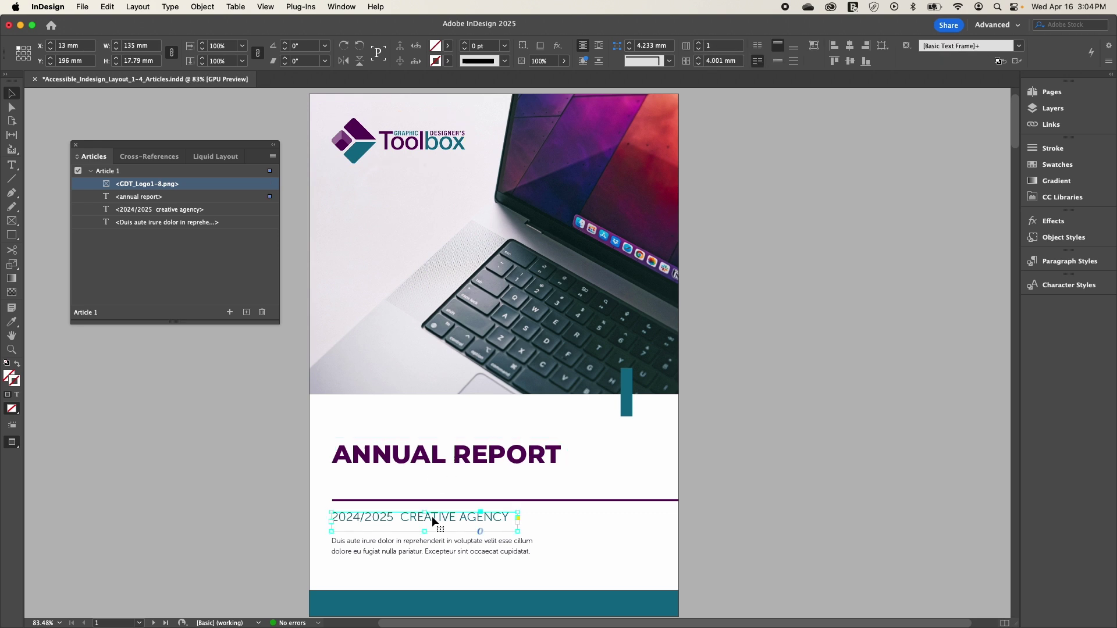
pyautogui.click(438, 552)
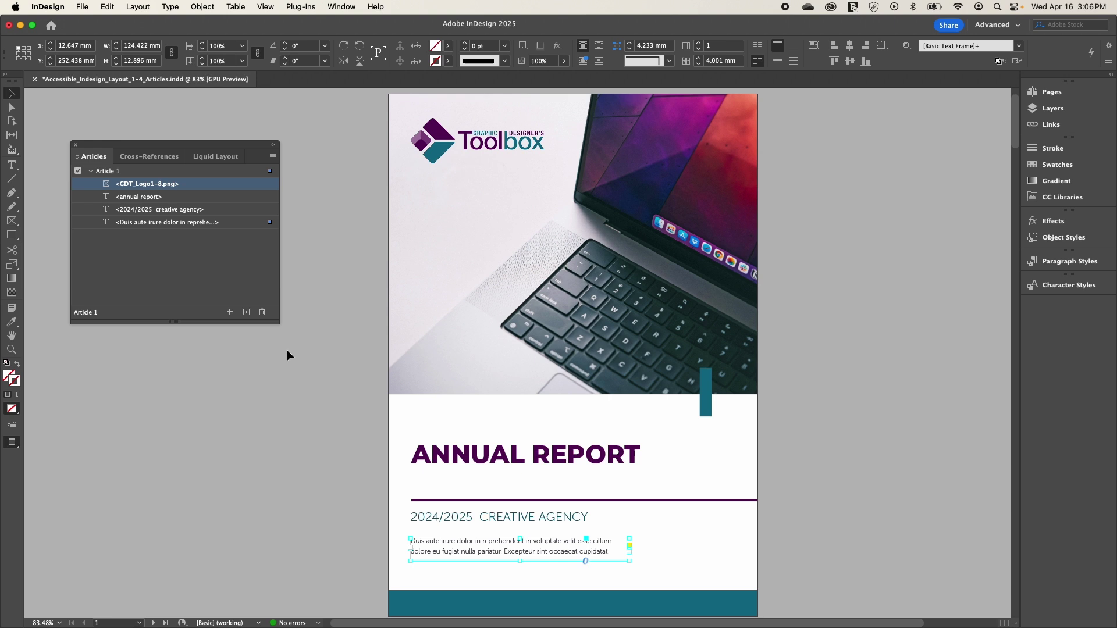
# Step: Close the Articles panel, show the Layers panel and expand the Text layer
pyautogui.click(76, 146)
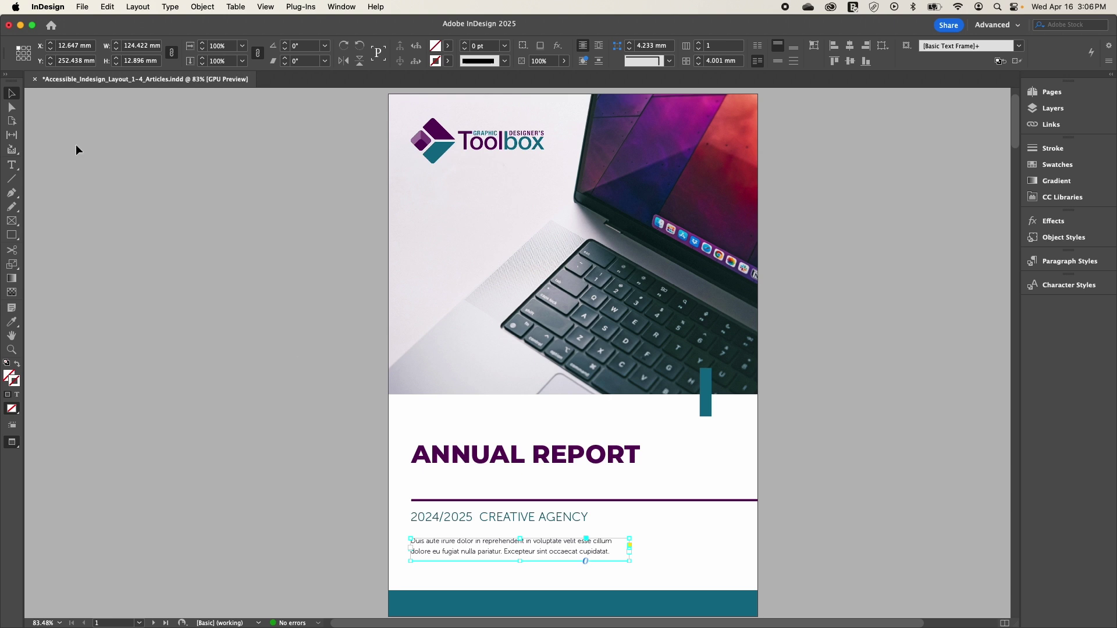
pyautogui.click(342, 5)
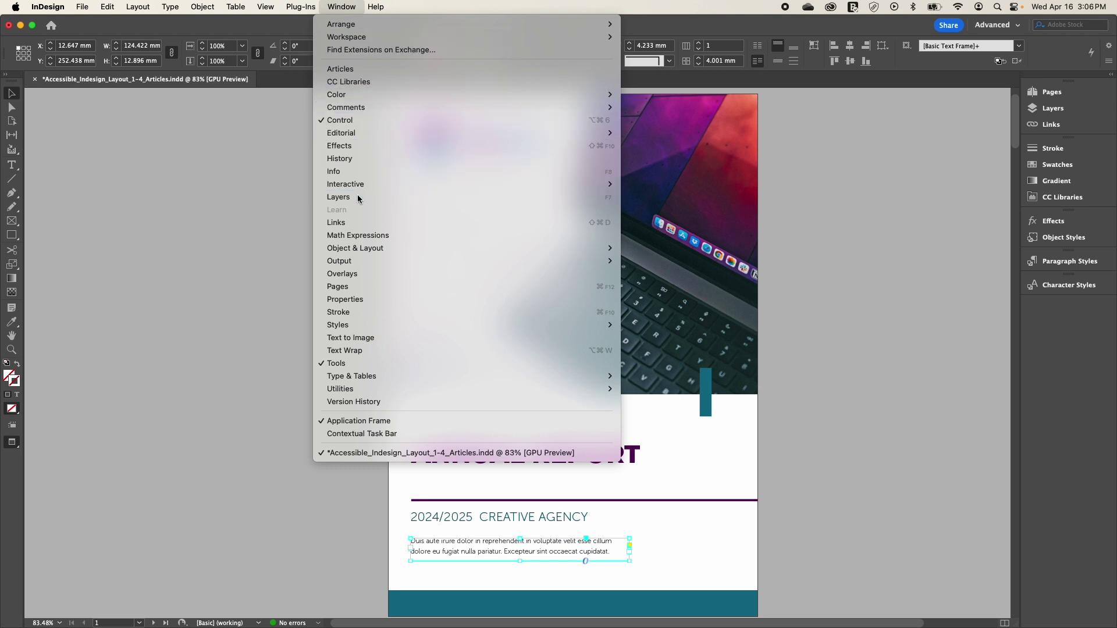
pyautogui.click(339, 197)
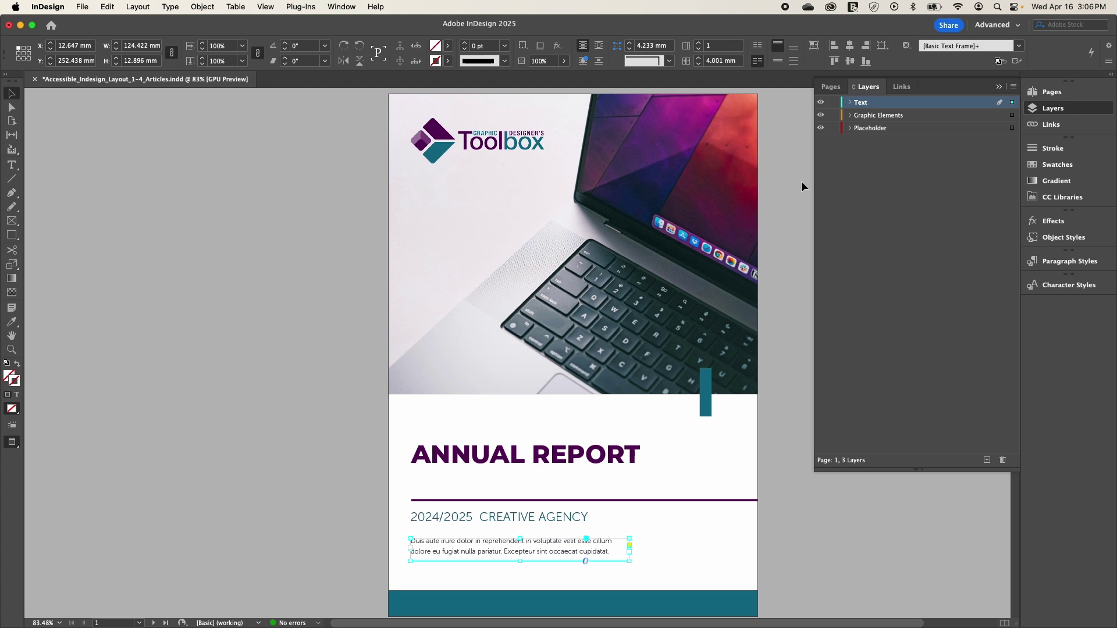
pyautogui.click(851, 103)
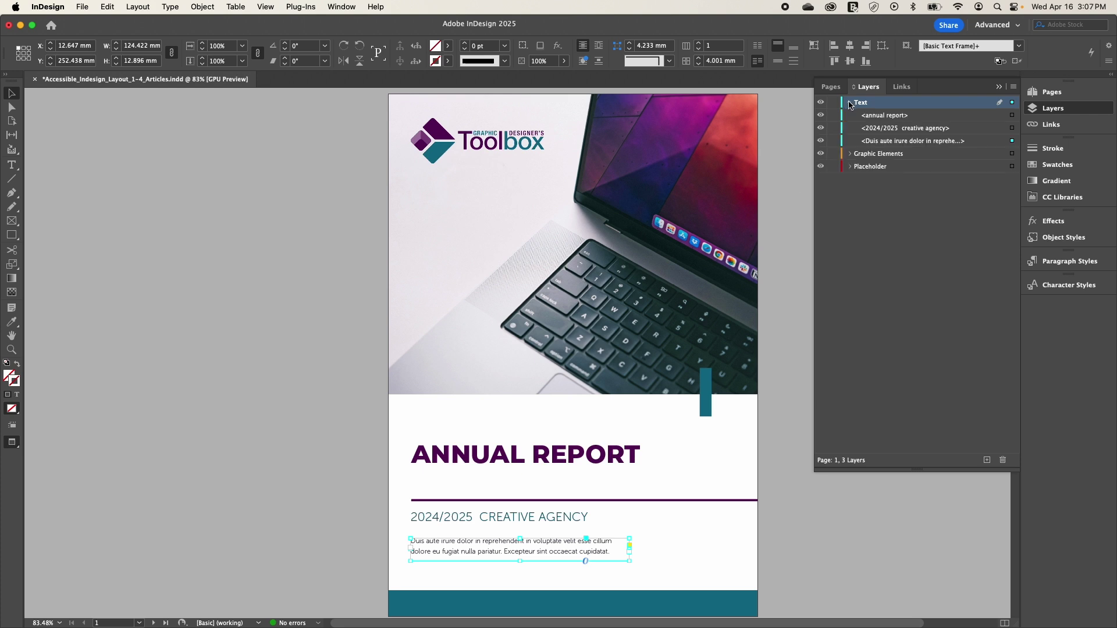
# Step: Expand Graphic Elements and move the GDT_Logo1-8.png item below the line
pyautogui.click(513, 146)
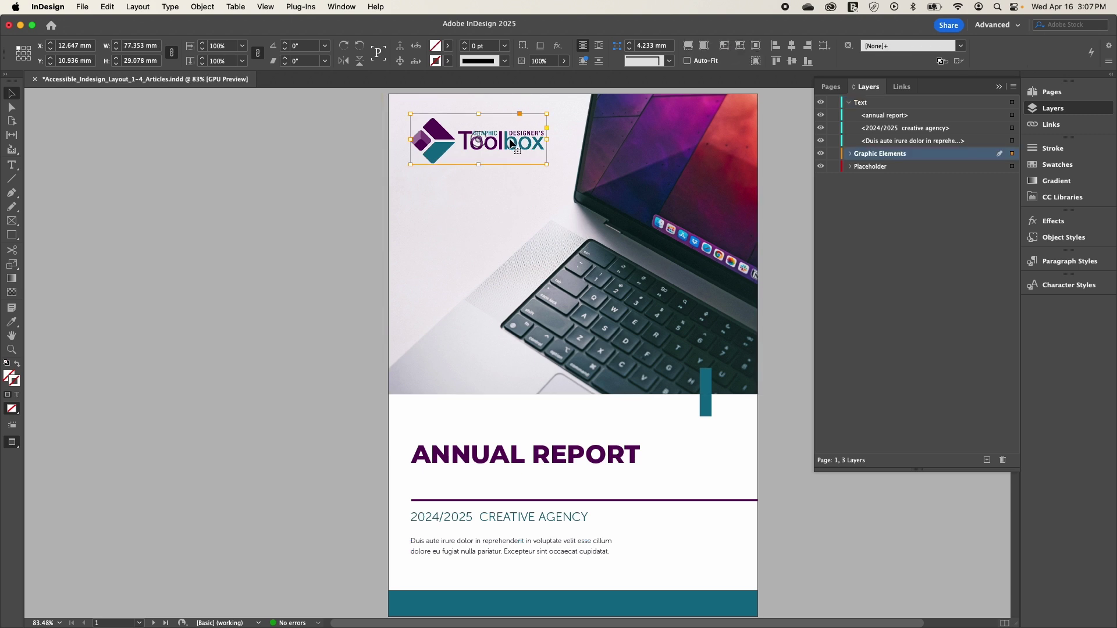
pyautogui.click(850, 154)
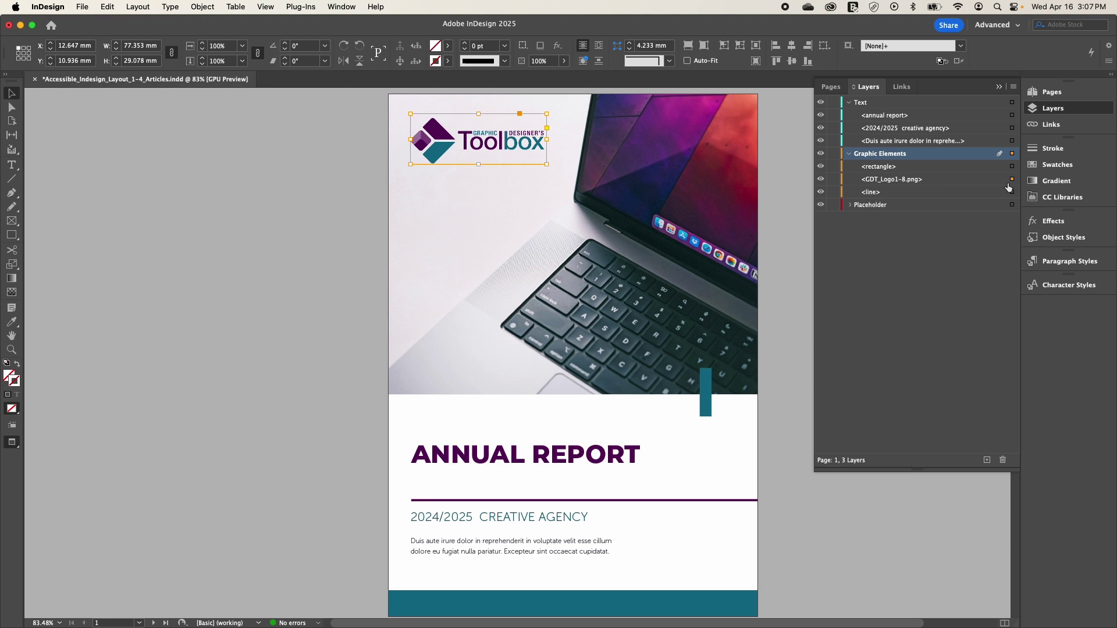
pyautogui.click(990, 184)
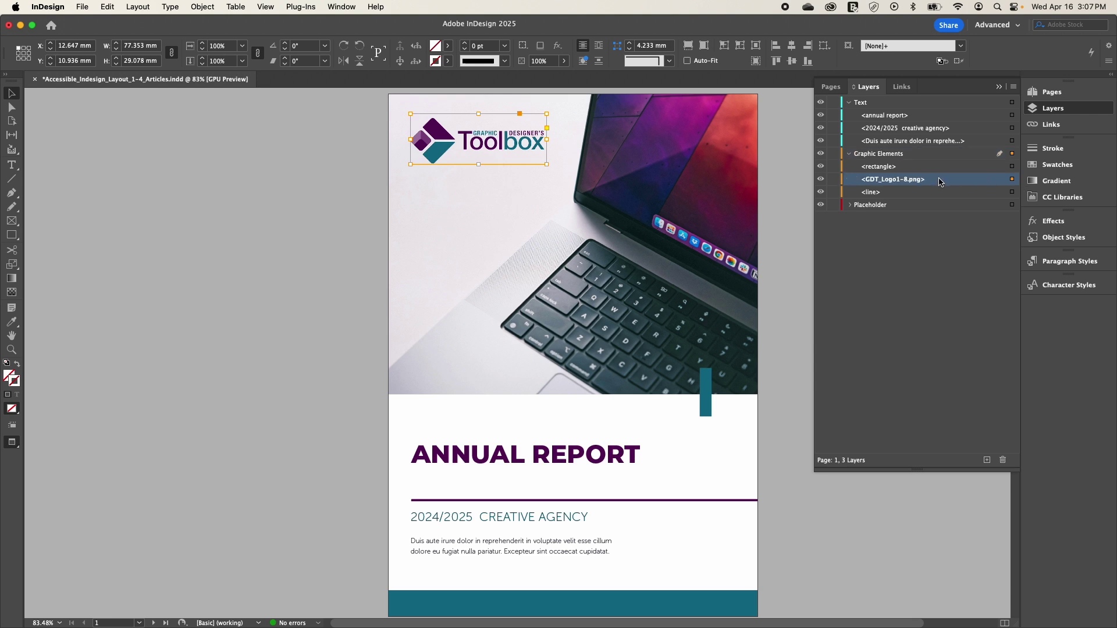
pyautogui.moveTo(941, 181); pyautogui.dragTo(937, 198)
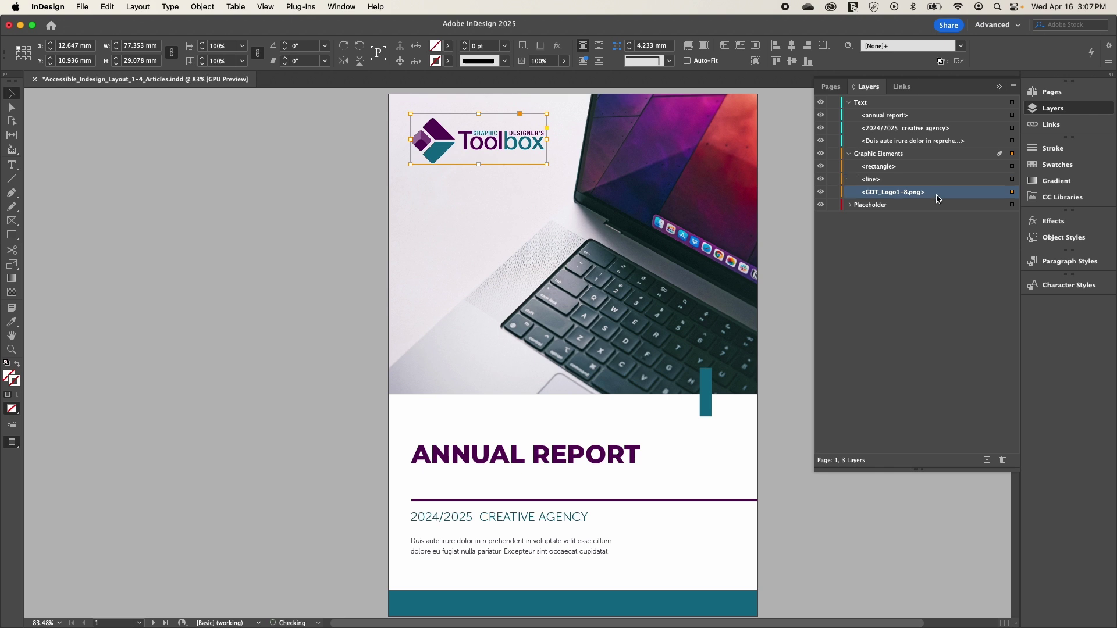
# Step: Move the ANNUAL REPORT title to the bottom of the Text layer
pyautogui.click(534, 452)
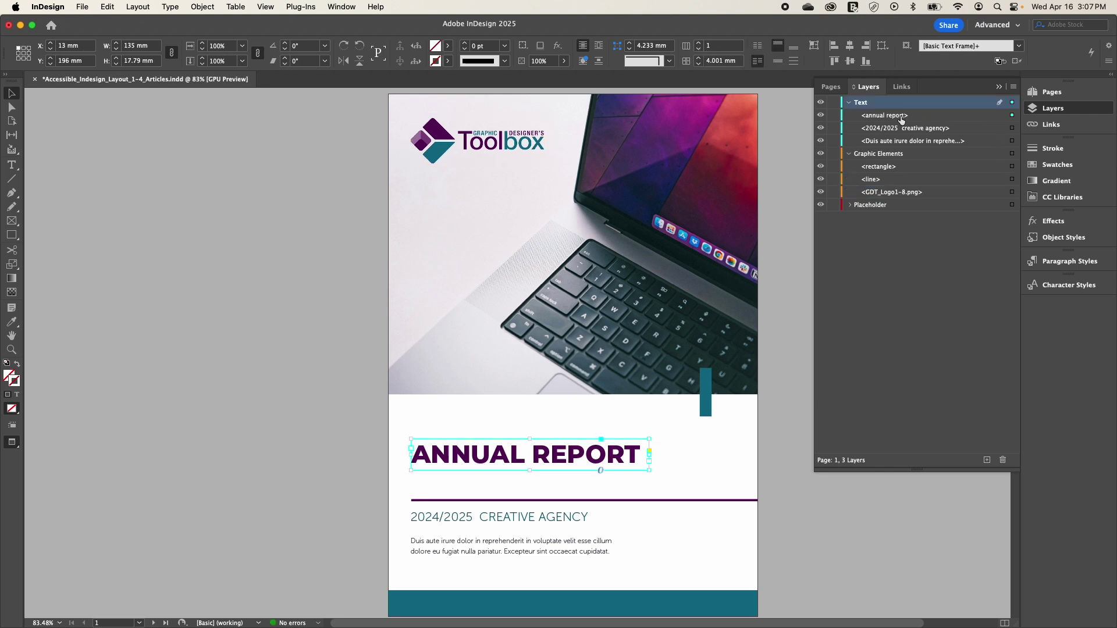
pyautogui.click(924, 117)
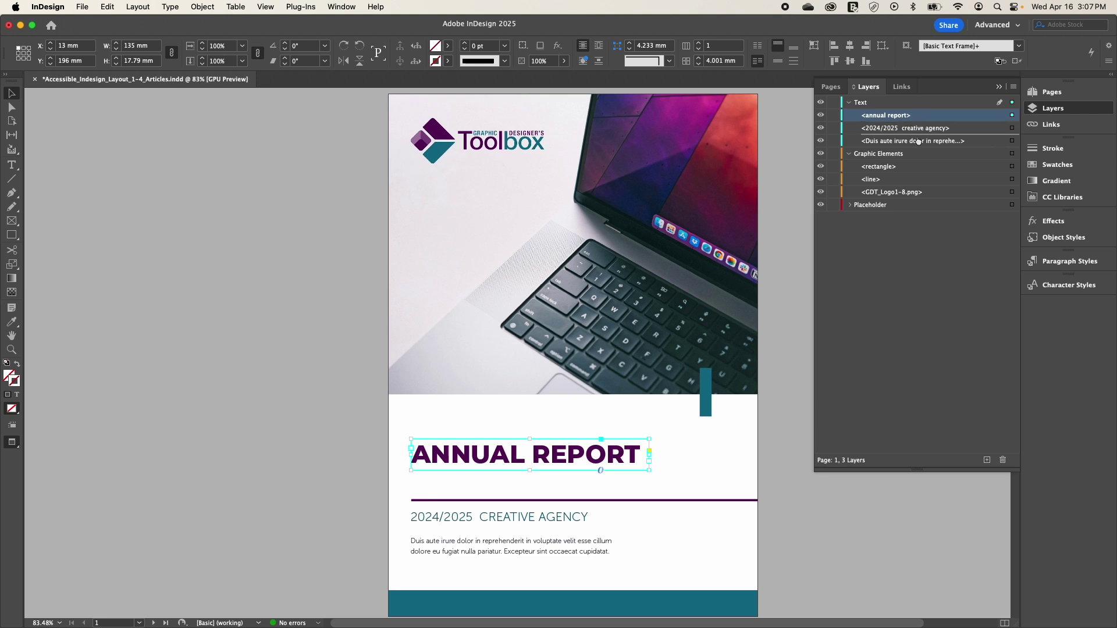
pyautogui.moveTo(925, 117); pyautogui.dragTo(926, 148)
# Step: Move the 2024/2025 CREATIVE AGENCY subtitle below the body text item
pyautogui.click(538, 517)
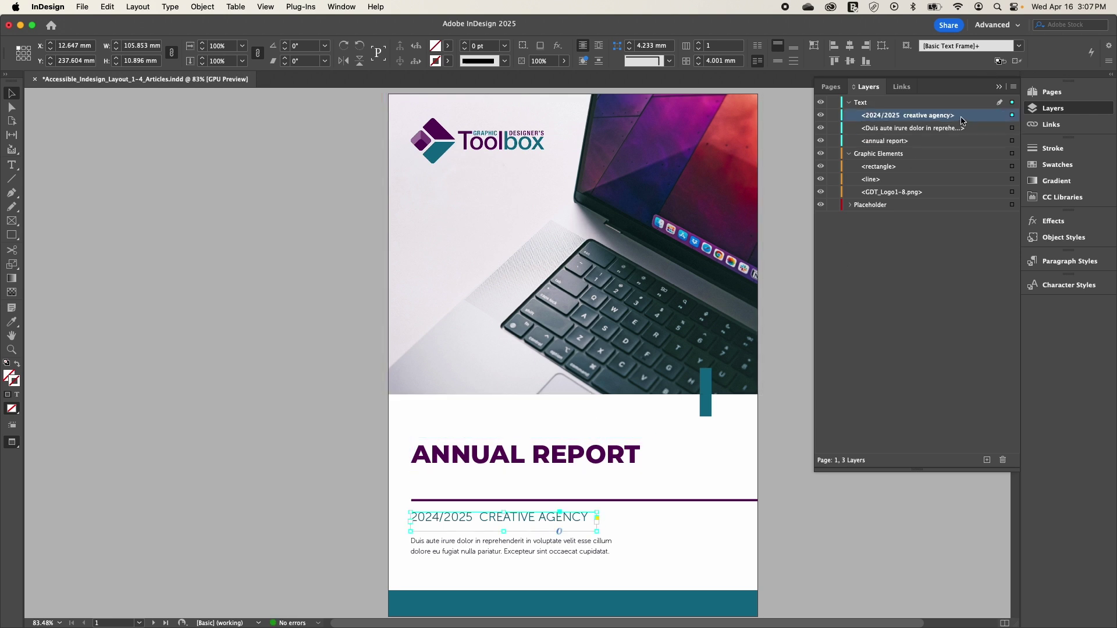
pyautogui.moveTo(907, 115); pyautogui.dragTo(907, 133)
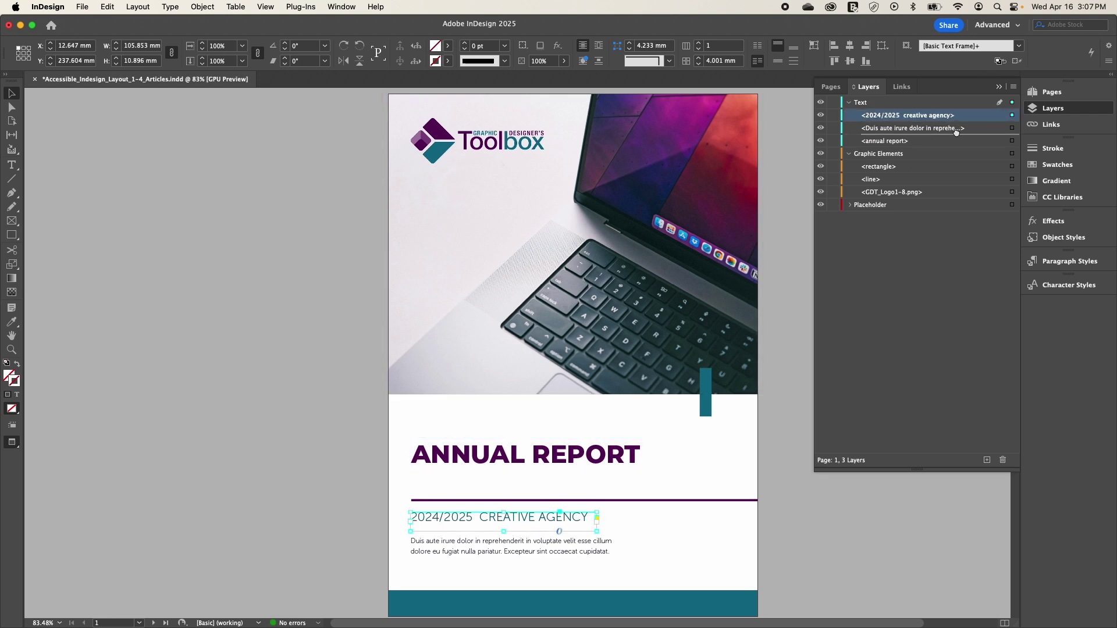
pyautogui.click(547, 545)
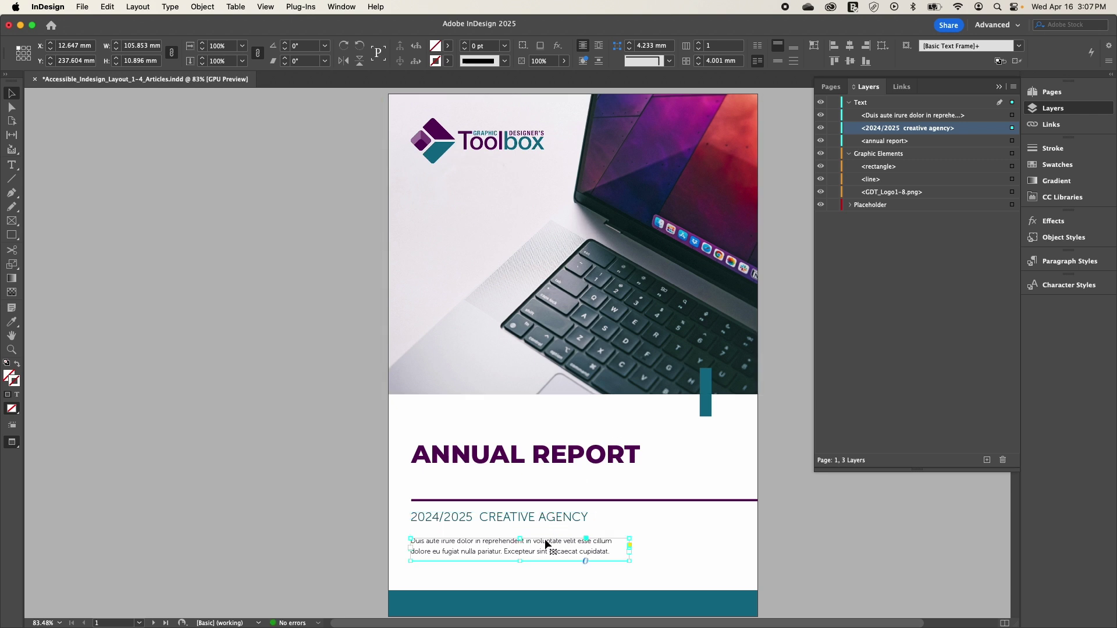
pyautogui.click(952, 116)
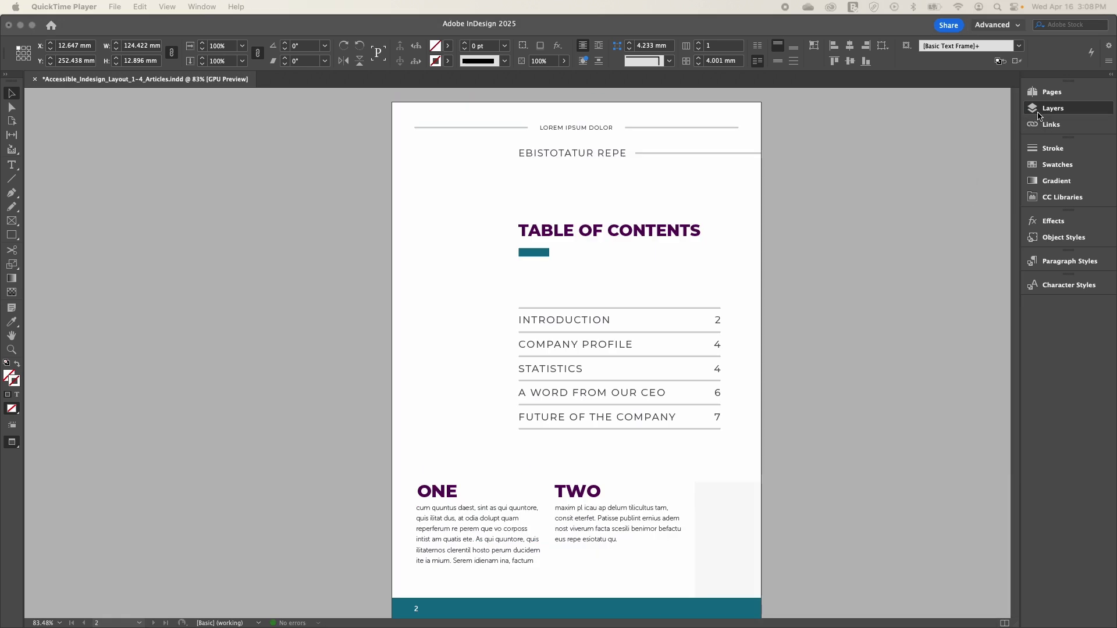
# Step: In the Layers panel, move EBISTOTATUR REPE to the bottom of page 2's Text layer
pyautogui.click(1047, 109)
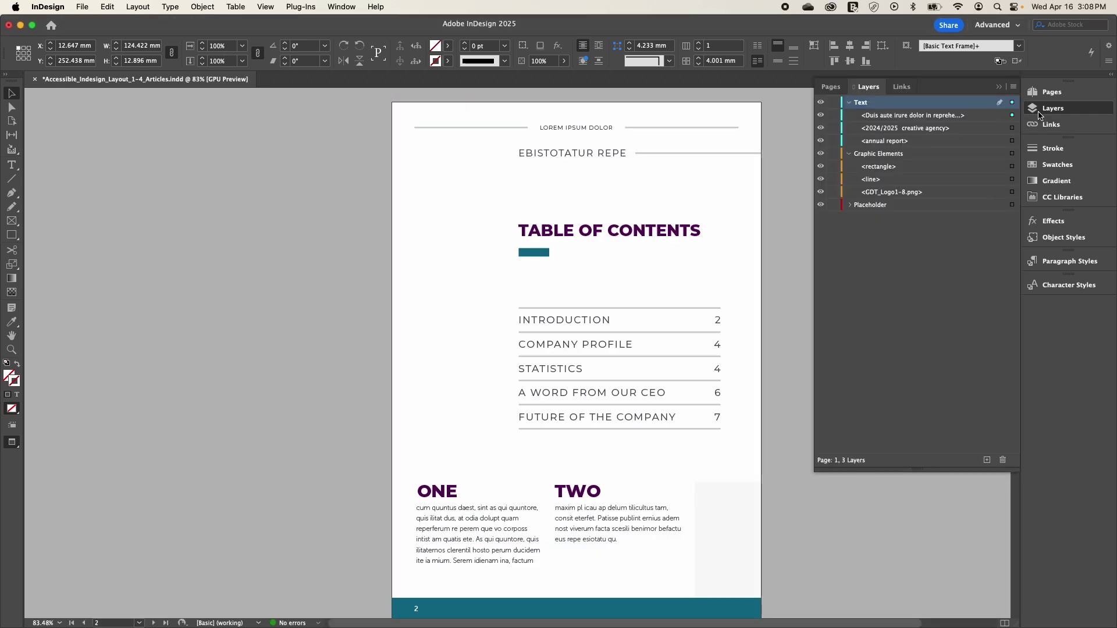
pyautogui.click(585, 154)
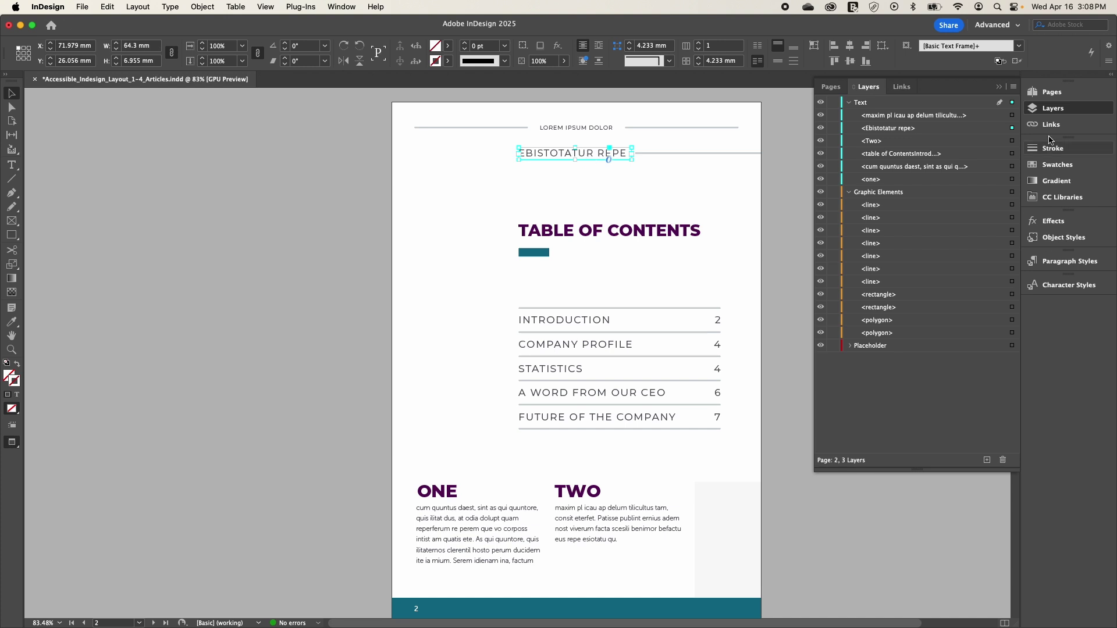
pyautogui.moveTo(943, 130); pyautogui.dragTo(930, 185)
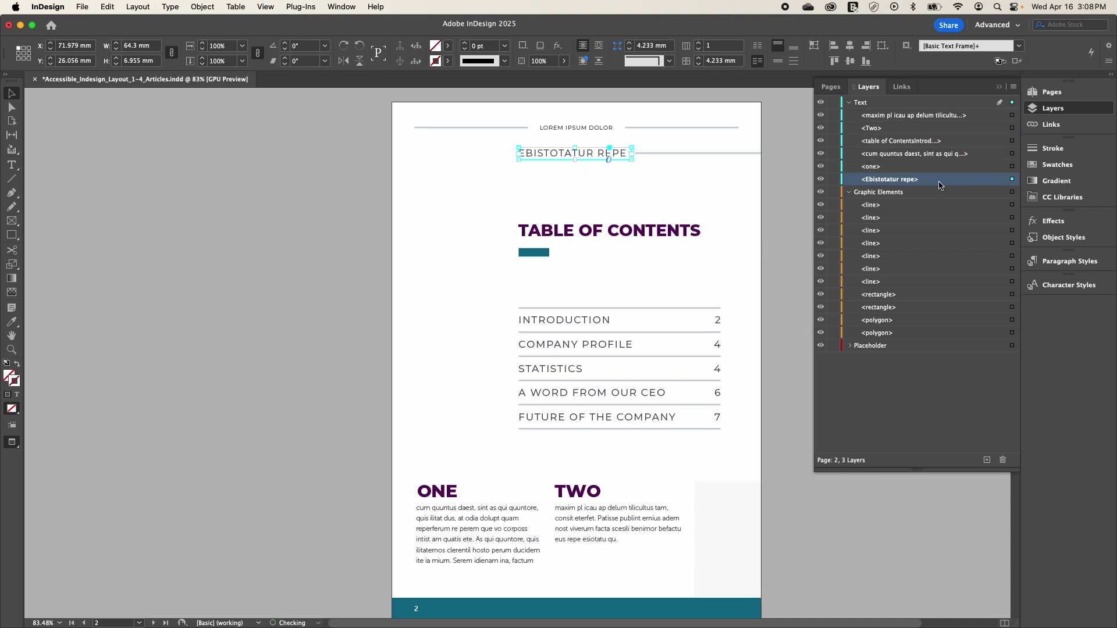
# Step: Move the table of contents below ONE, then check the ONE and TWO frames
pyautogui.click(599, 236)
pyautogui.moveTo(917, 142); pyautogui.dragTo(928, 174)
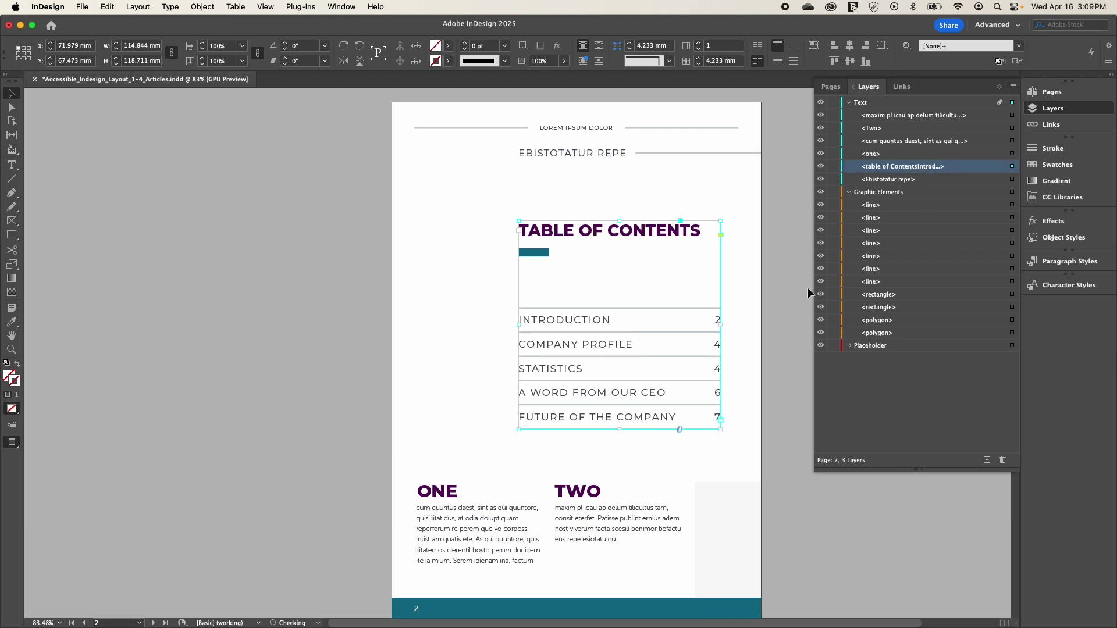
pyautogui.click(451, 494)
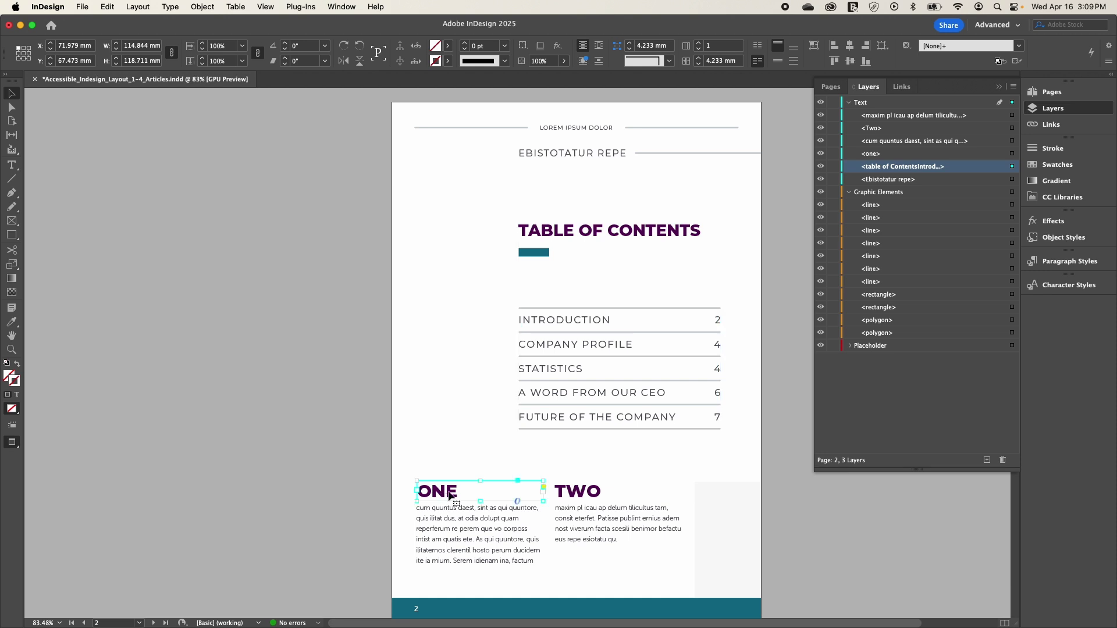
pyautogui.click(496, 521)
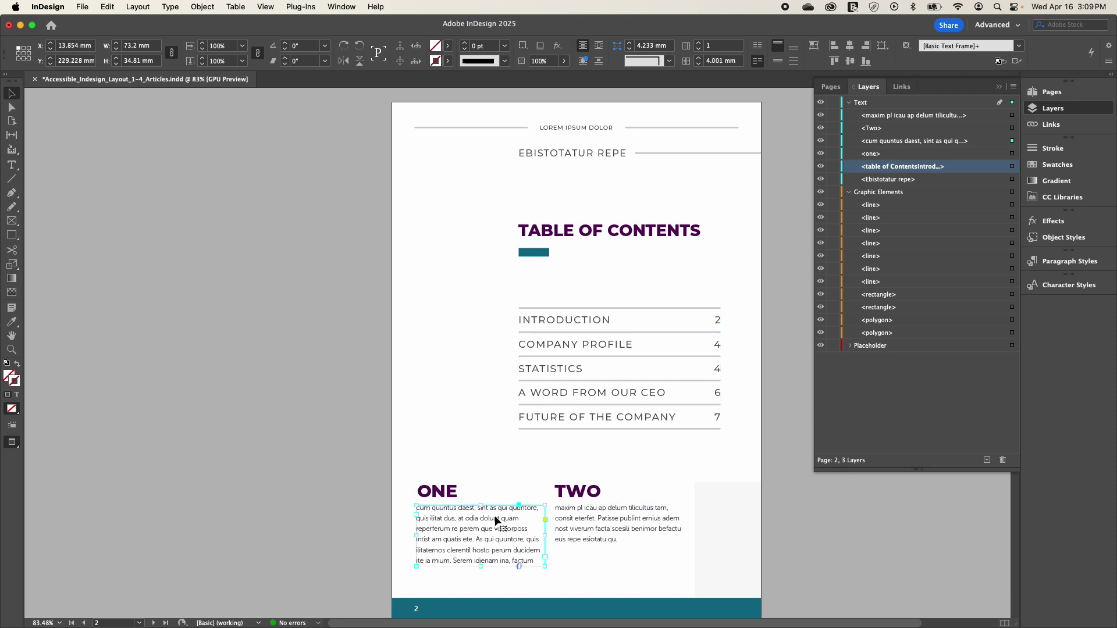
pyautogui.click(585, 498)
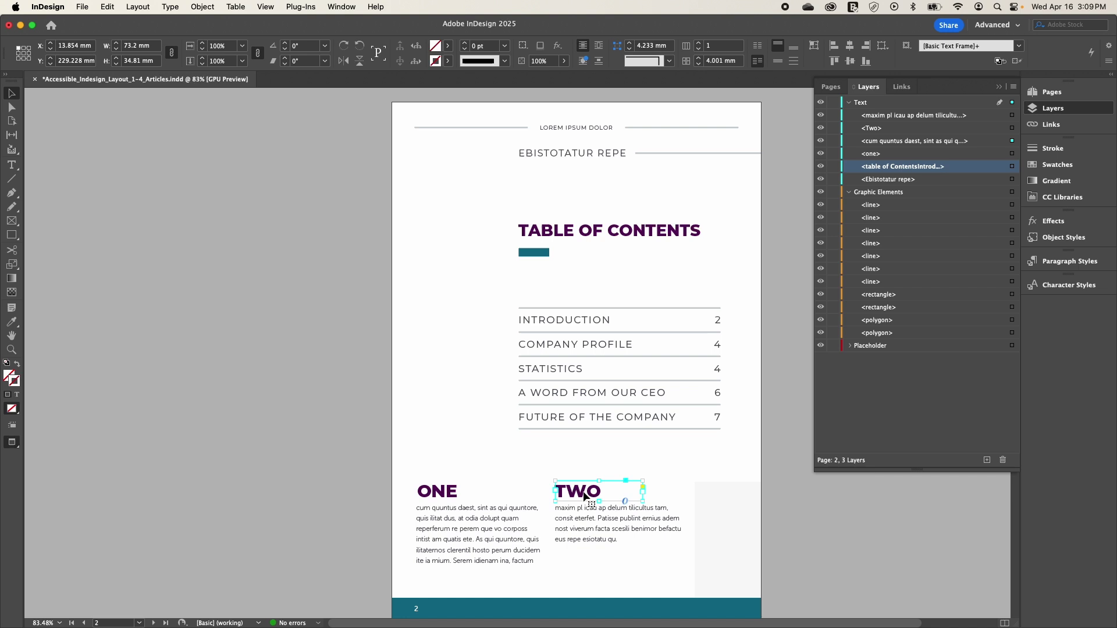
pyautogui.click(595, 521)
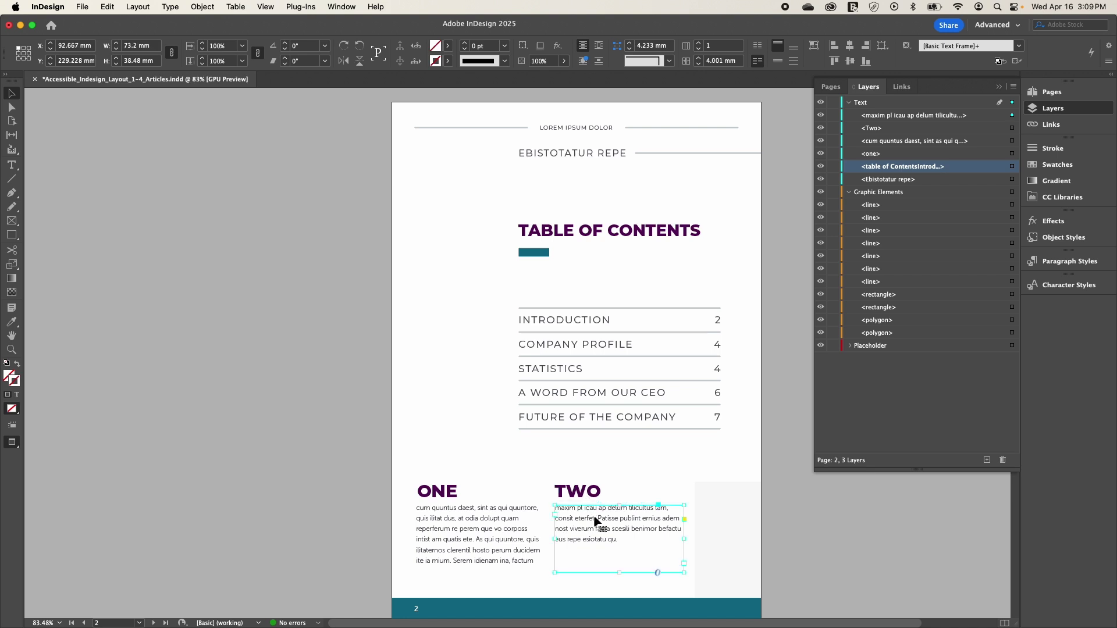